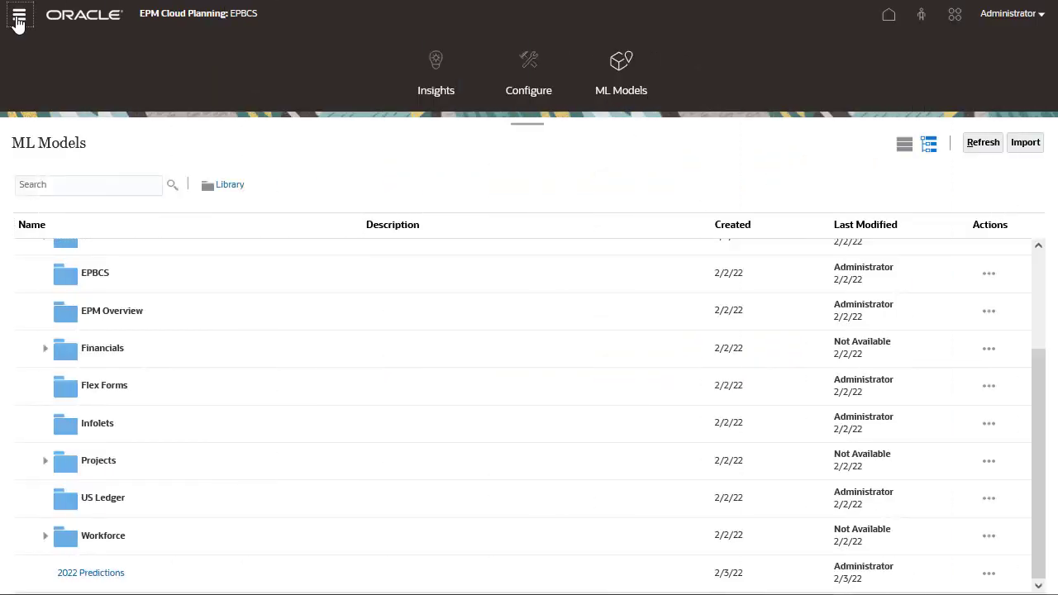
Open the generated ML_2022 Predictions_Form rule from Rules to review its Groovy script.
{"action": "left_click", "coordinate": [18, 16]}
{"action": "left_click_drag", "start_coordinate": [484, 484], "coordinate": [725, 432]}
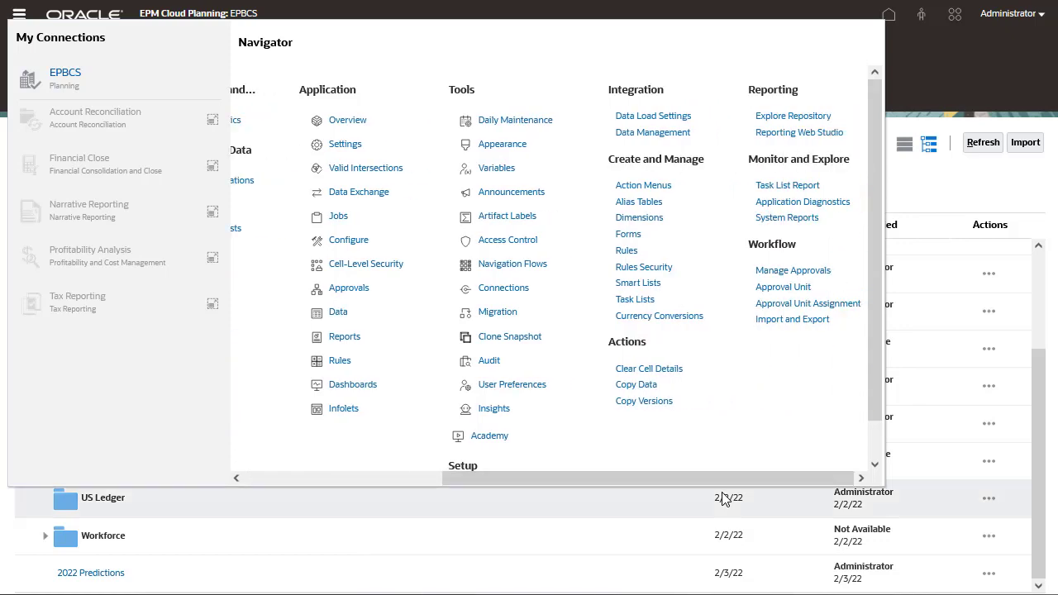
{"action": "left_click", "coordinate": [699, 253]}
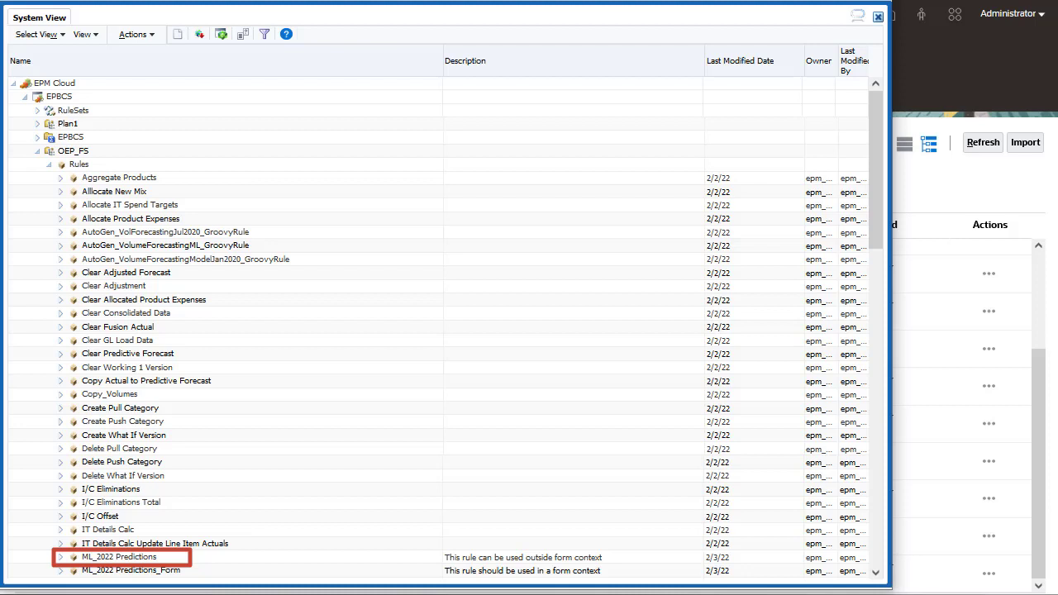
{"action": "left_click", "coordinate": [199, 572]}
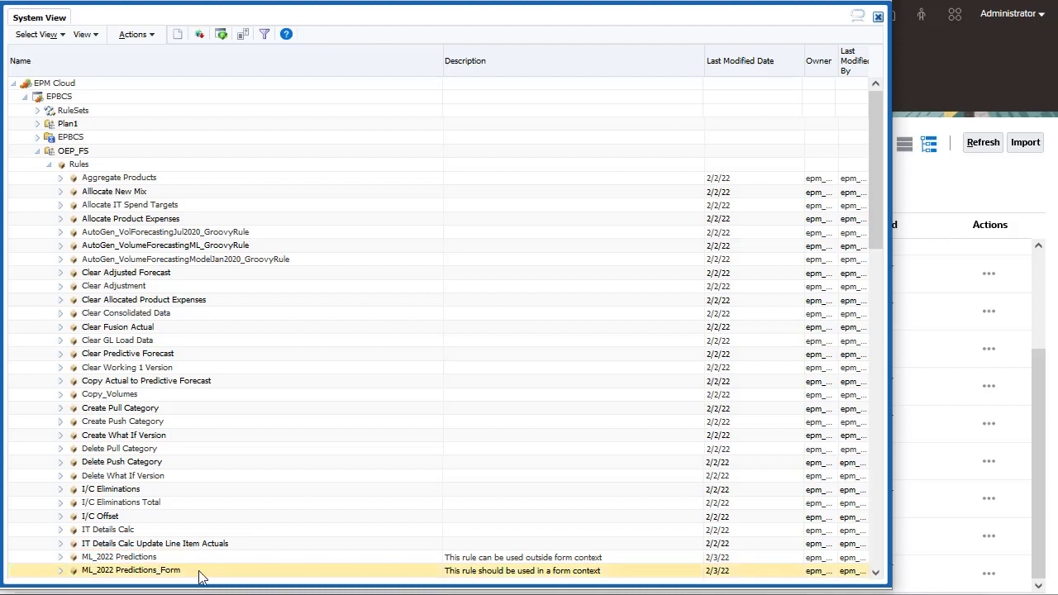
{"action": "right_click", "coordinate": [199, 572]}
{"action": "left_click", "coordinate": [225, 372]}
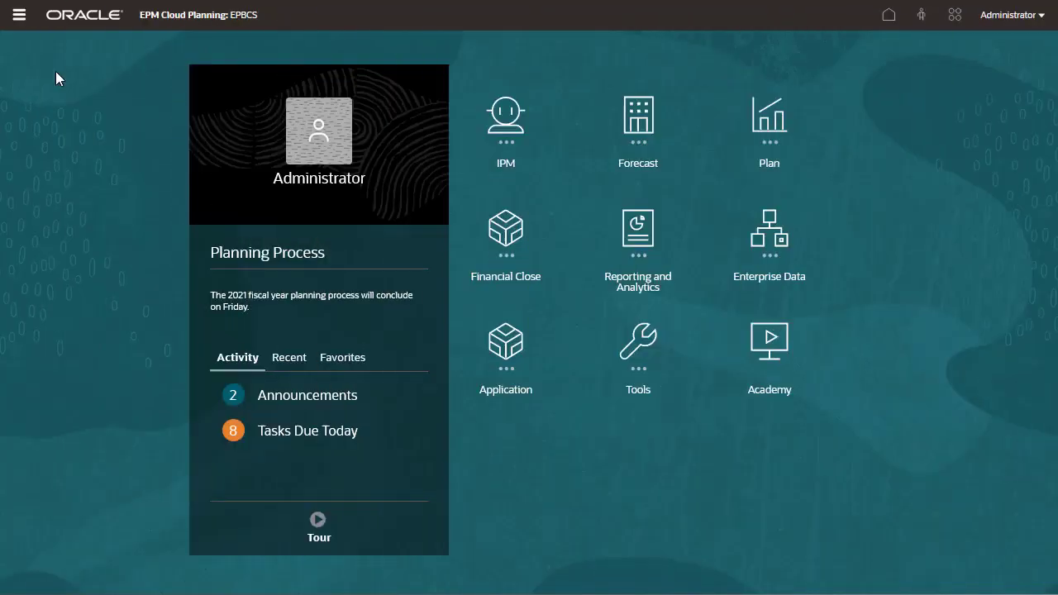
Create a new action menu named 'Predict Volume with ML'.
{"action": "left_click", "coordinate": [19, 15]}
{"action": "left_click_drag", "start_coordinate": [378, 476], "coordinate": [524, 478]}
{"action": "left_click", "coordinate": [738, 191]}
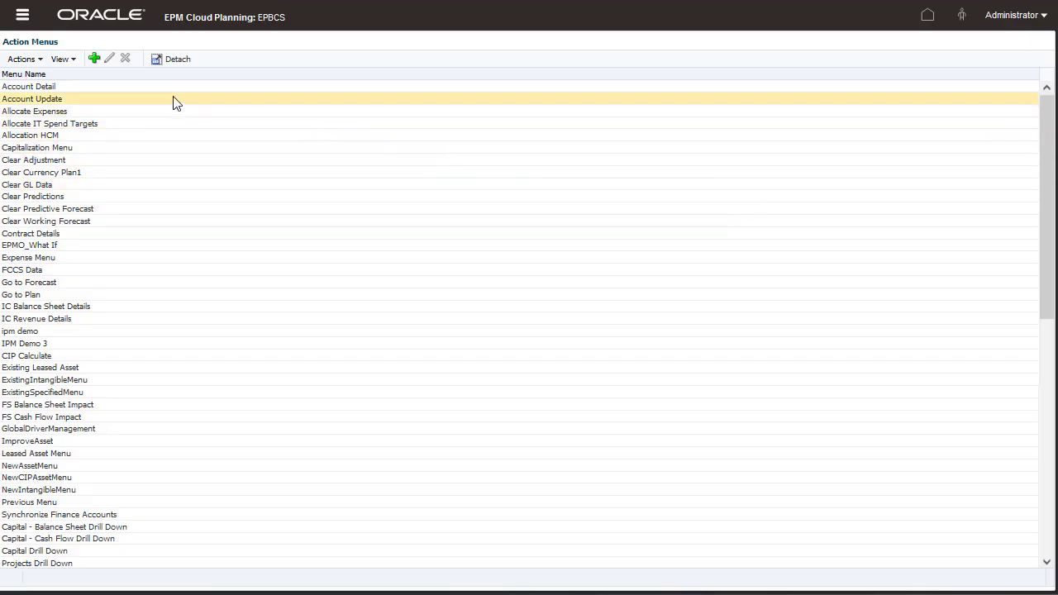
{"action": "left_click", "coordinate": [95, 58]}
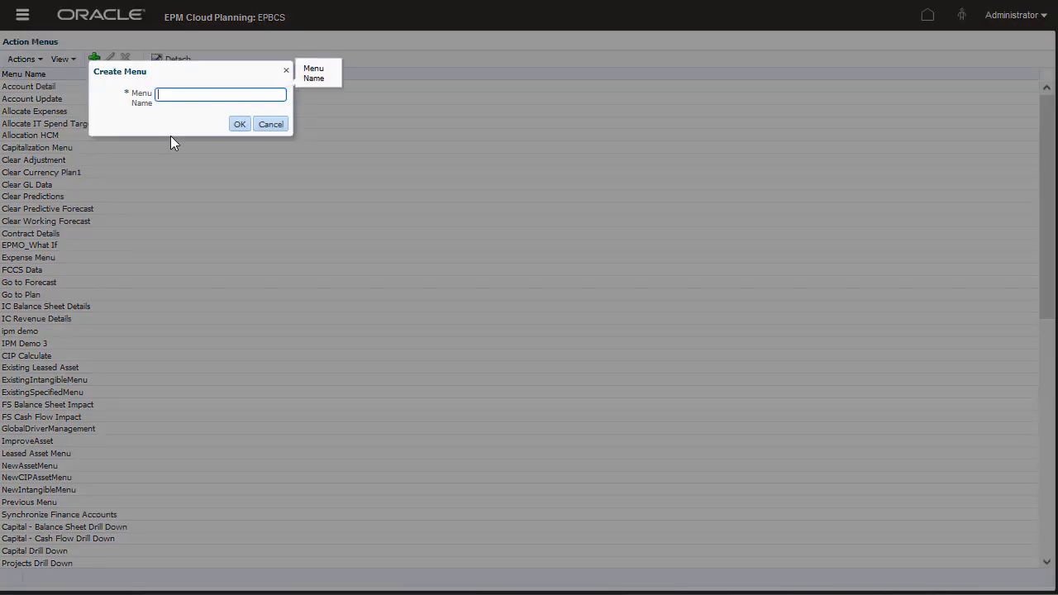
{"action": "type", "text": "Predict Volume with ML"}
{"action": "key", "text": "Return"}
Add a 'Predict Volume w' menu item running the ML_2022 Predictions_Form business rule, and save it.
{"action": "left_click", "coordinate": [110, 58]}
{"action": "left_click", "coordinate": [94, 74]}
{"action": "left_click", "coordinate": [180, 316]}
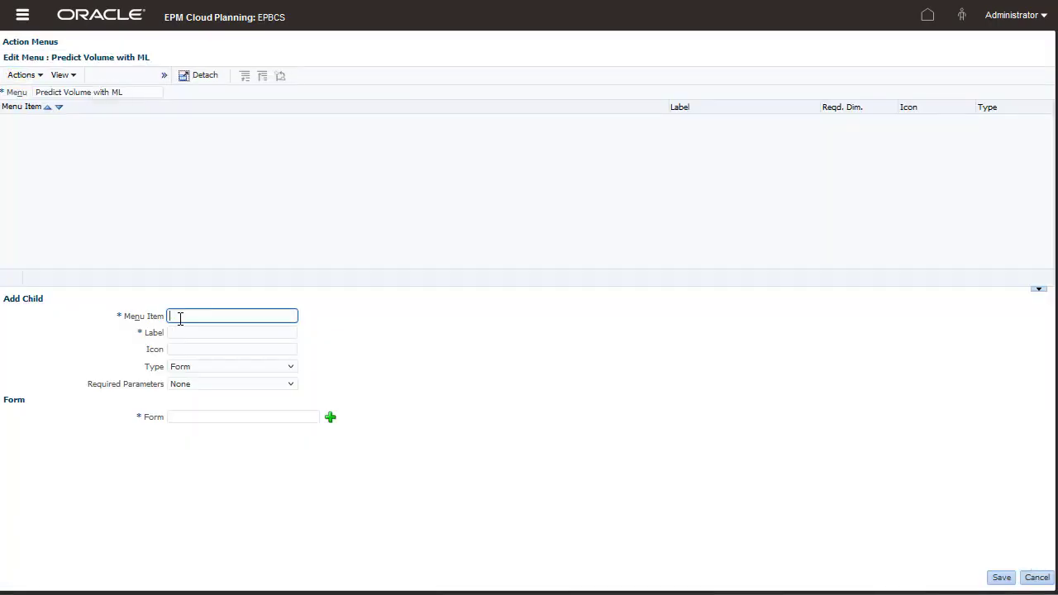
{"action": "type", "text": "Predict Volume with ML"}
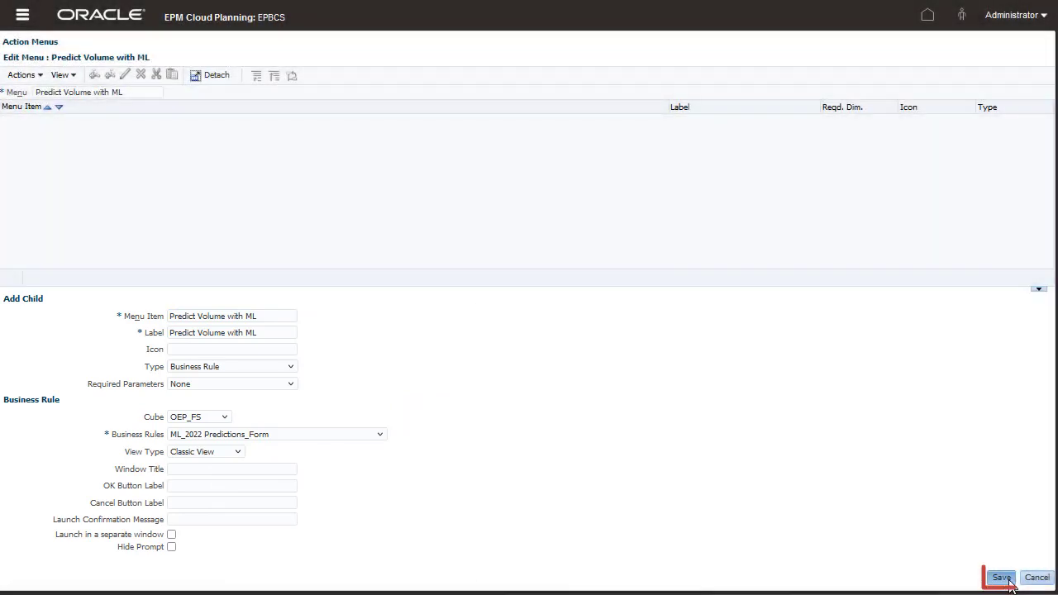
{"action": "left_click", "coordinate": [1001, 576]}
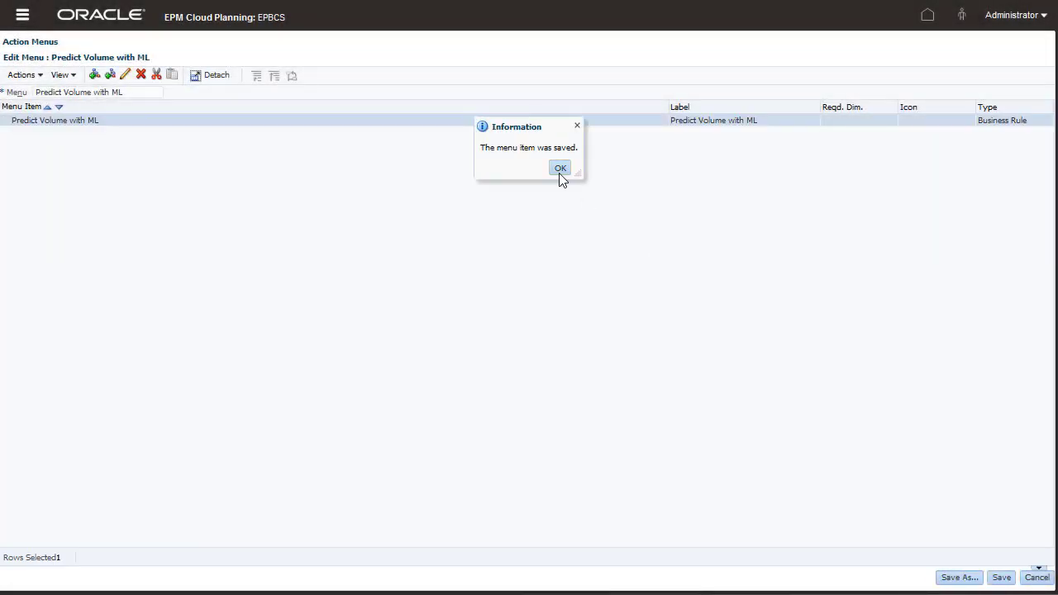
{"action": "left_click", "coordinate": [560, 169]}
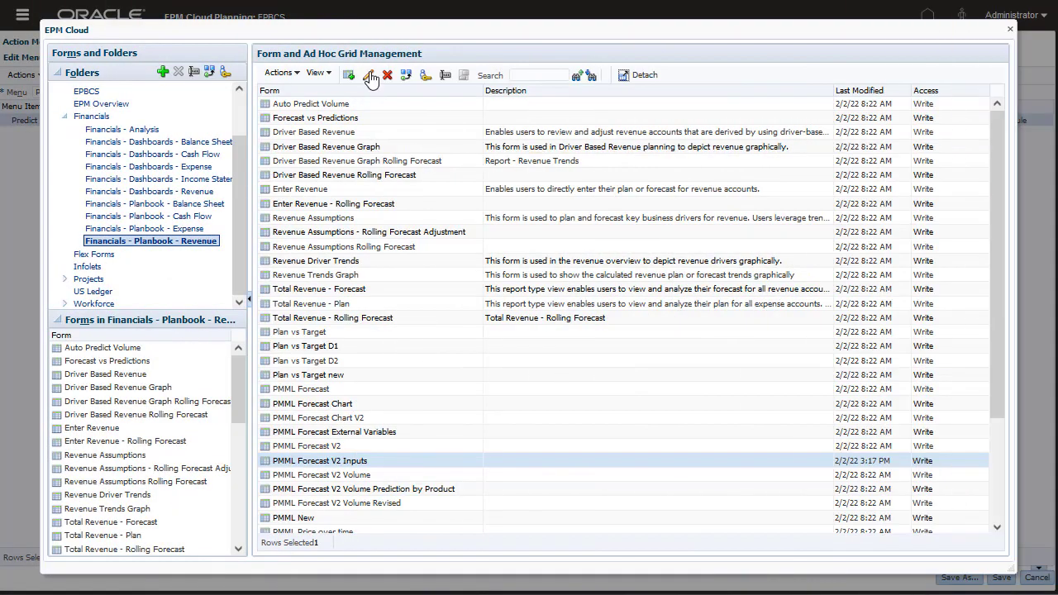
Add Predict Volume with ML to the PMML Forecast V2 Inputs form's selected menus and save.
{"action": "left_click", "coordinate": [369, 75]}
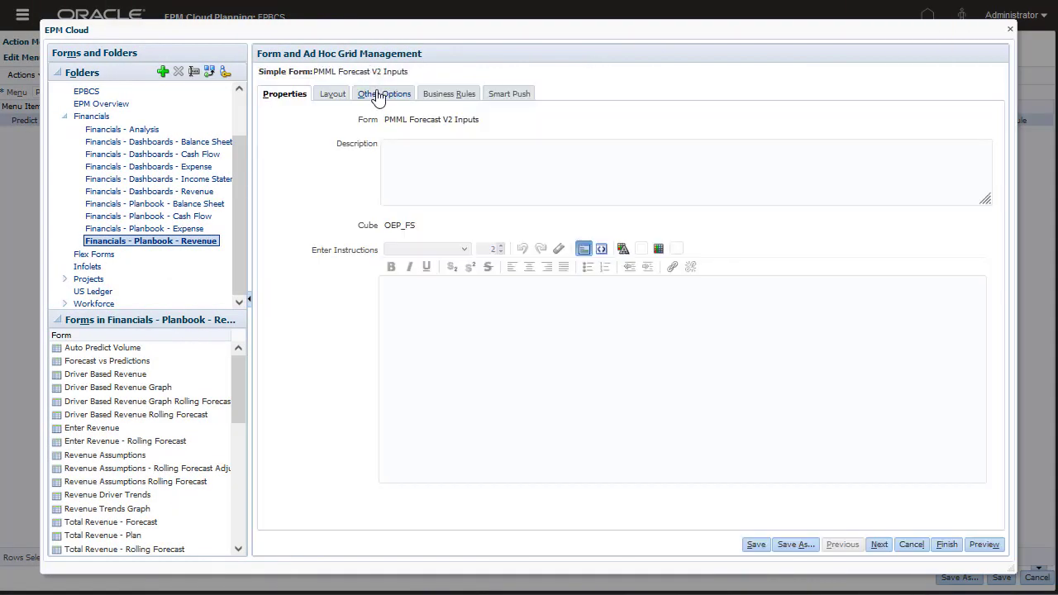
{"action": "left_click", "coordinate": [379, 94]}
{"action": "scroll", "coordinate": [364, 265], "scroll_direction": "down", "scroll_amount": 5}
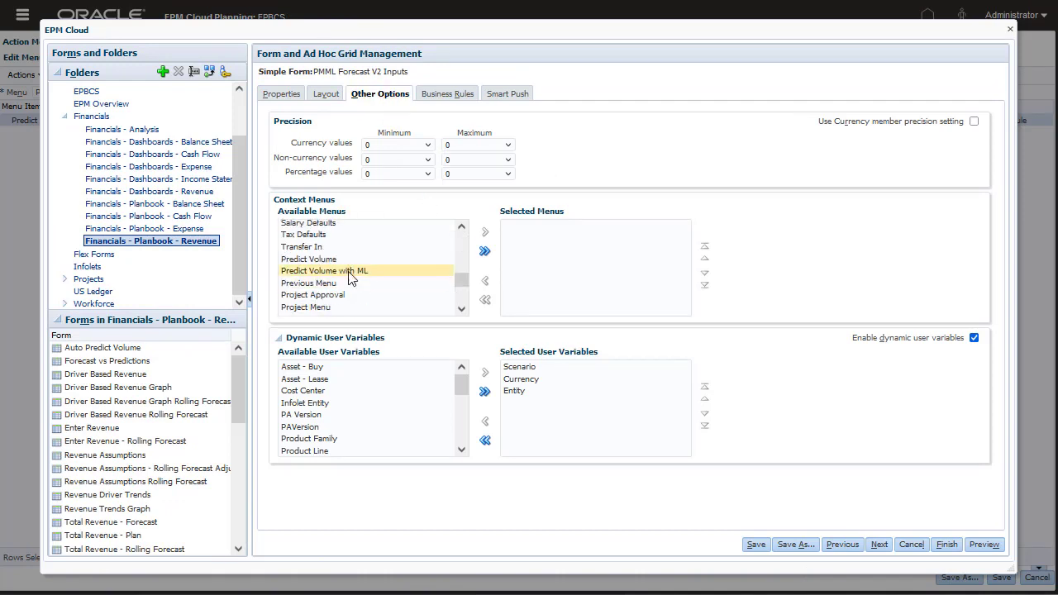
{"action": "left_click", "coordinate": [355, 270]}
{"action": "left_click", "coordinate": [485, 233]}
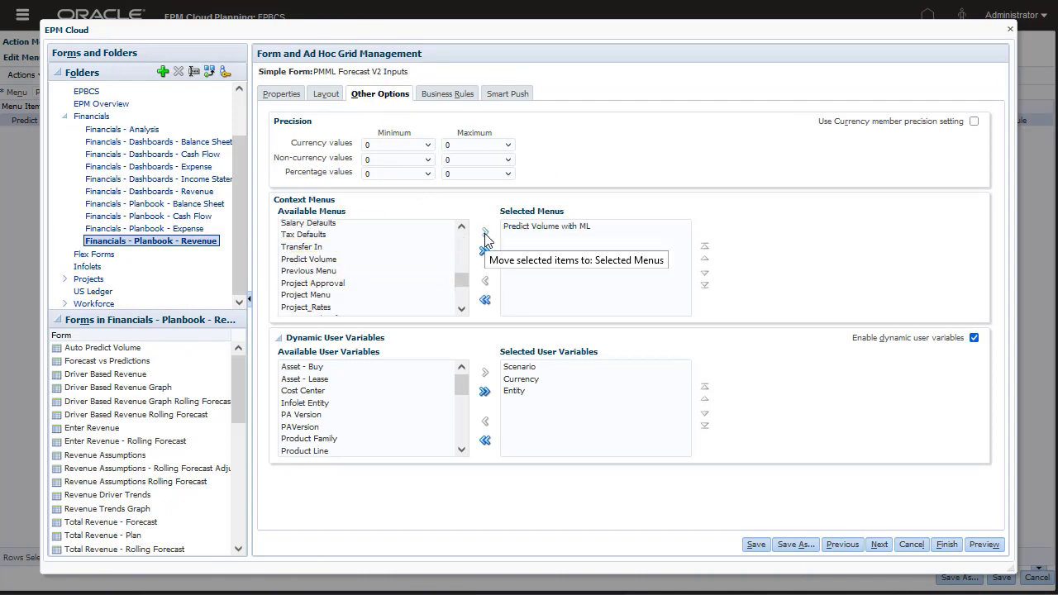
{"action": "left_click", "coordinate": [756, 544]}
{"action": "left_click", "coordinate": [624, 191]}
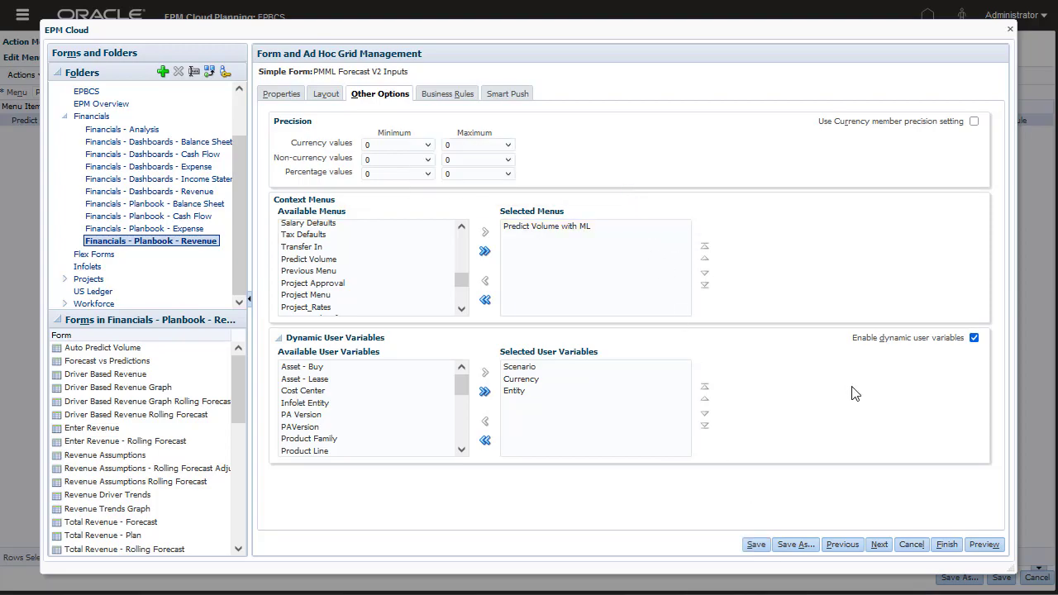
Finish the form edit and open the Product Volume Forecasting form under Forecast > Volume Forecasting.
{"action": "left_click", "coordinate": [946, 544]}
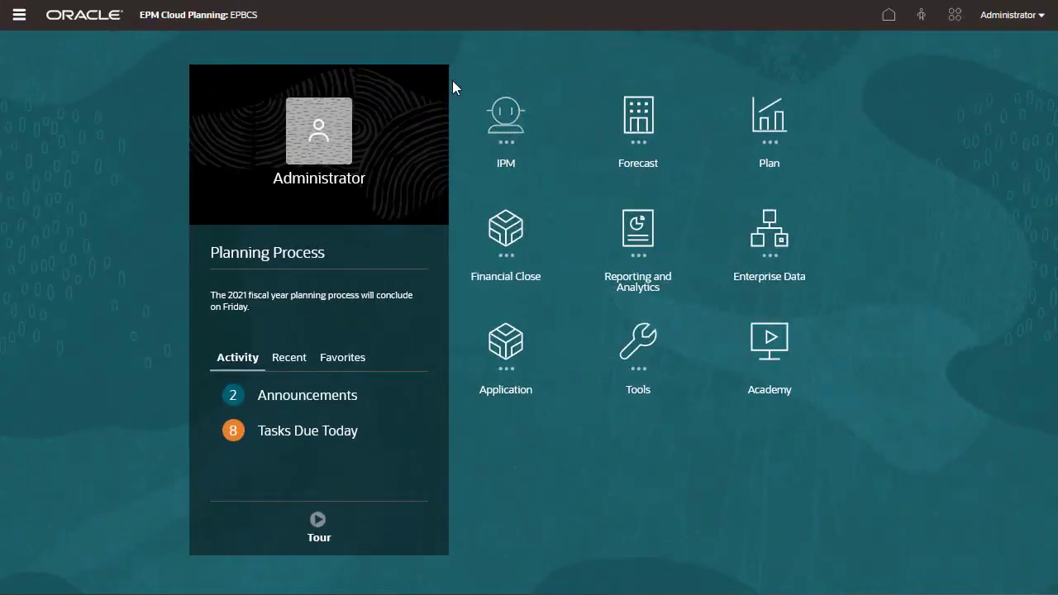
{"action": "left_click", "coordinate": [640, 140]}
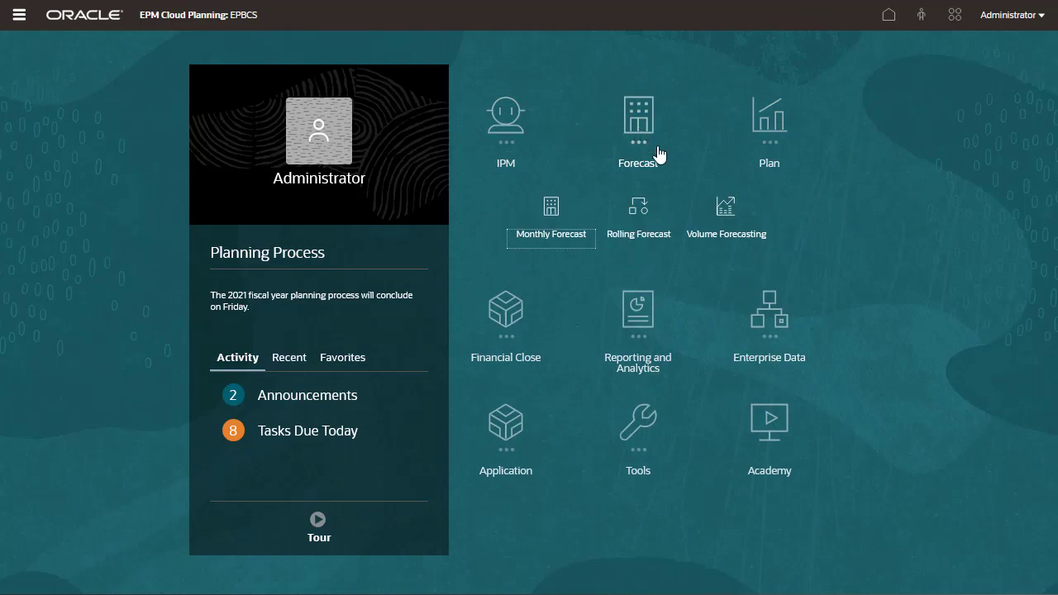
{"action": "left_click", "coordinate": [724, 232]}
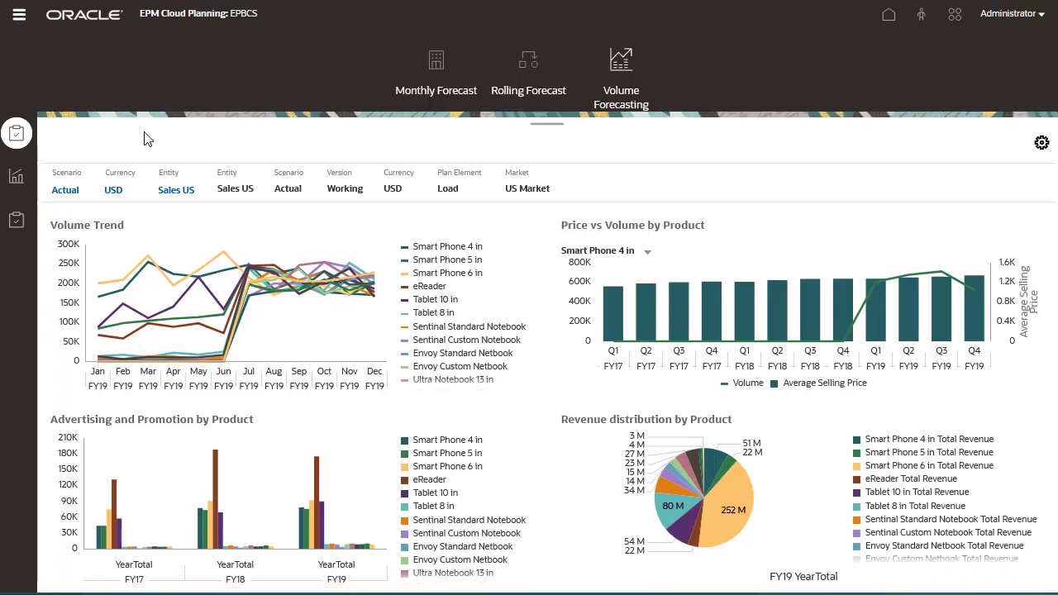
{"action": "left_click", "coordinate": [19, 179]}
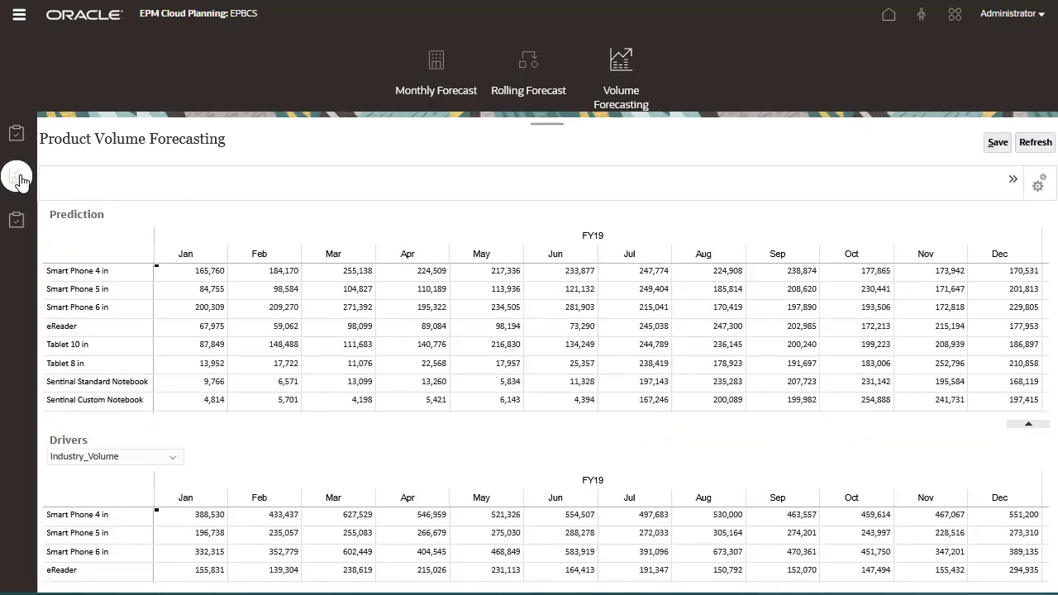
{"action": "left_click_drag", "start_coordinate": [256, 406], "coordinate": [418, 406]}
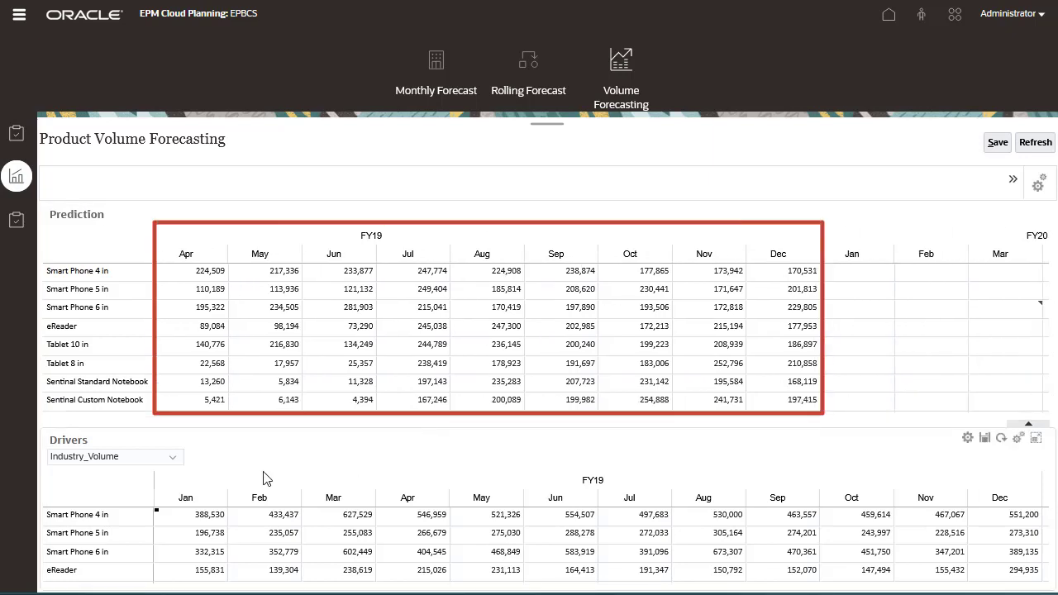
Show the Advertising and Promotion drivers, then switch the drivers grid back to Industry_Volume.
{"action": "left_click", "coordinate": [175, 457]}
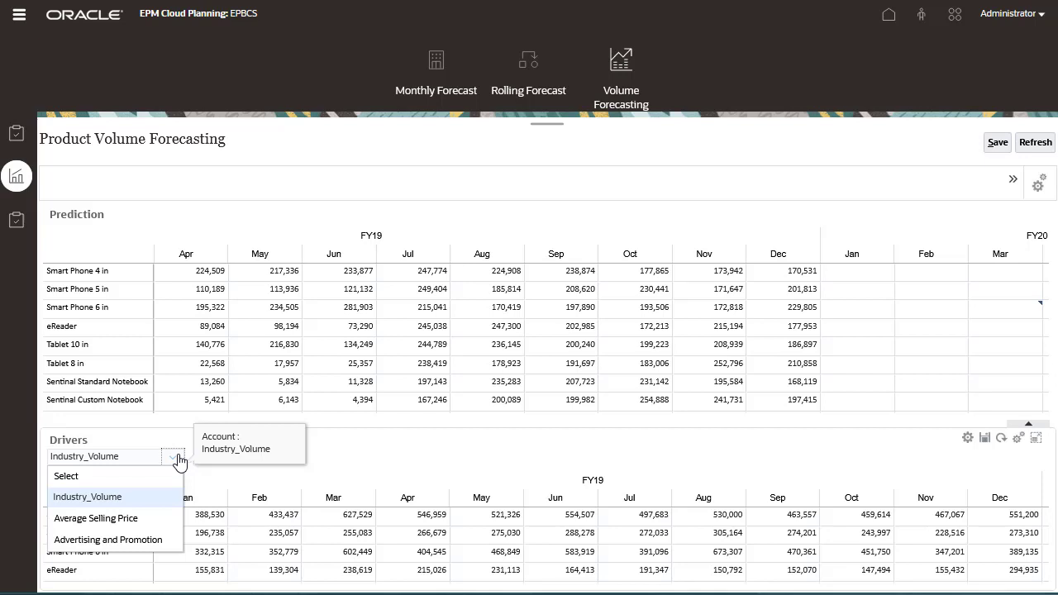
{"action": "left_click", "coordinate": [110, 540]}
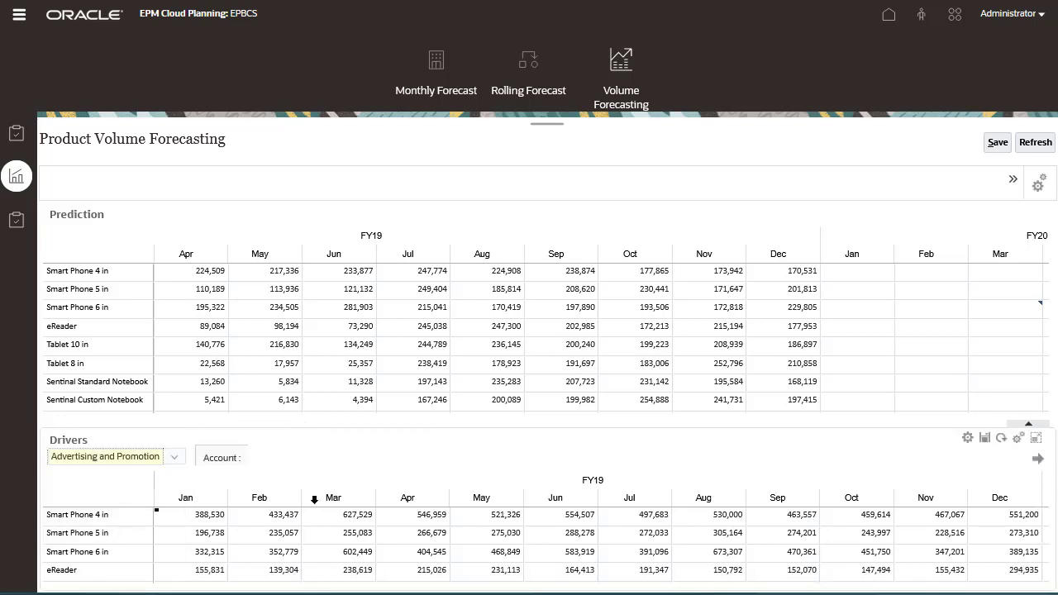
{"action": "left_click", "coordinate": [1037, 458]}
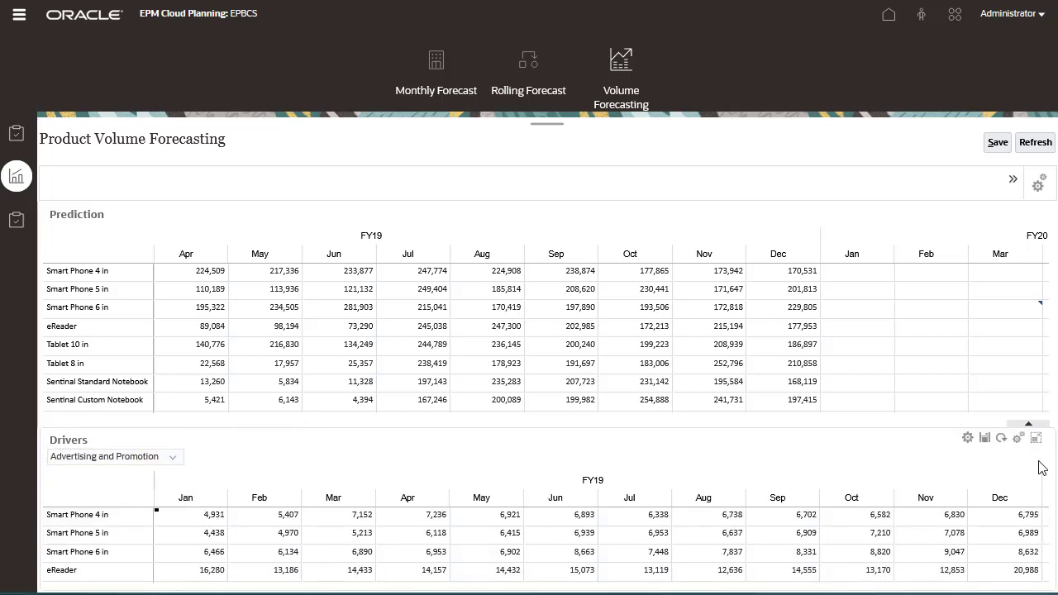
{"action": "left_click", "coordinate": [173, 457]}
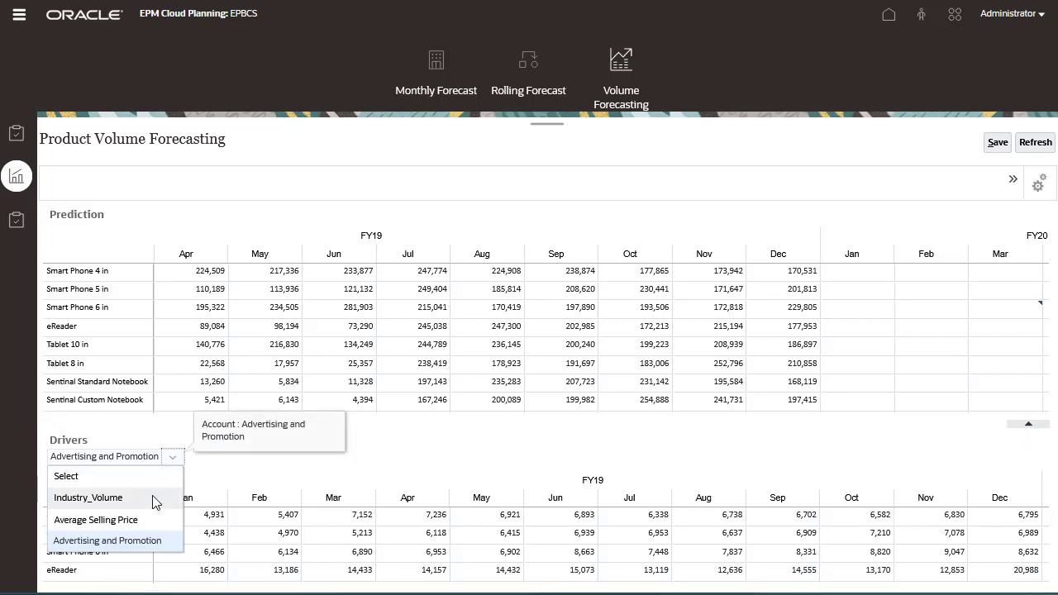
{"action": "left_click", "coordinate": [124, 497]}
{"action": "left_click", "coordinate": [1038, 458]}
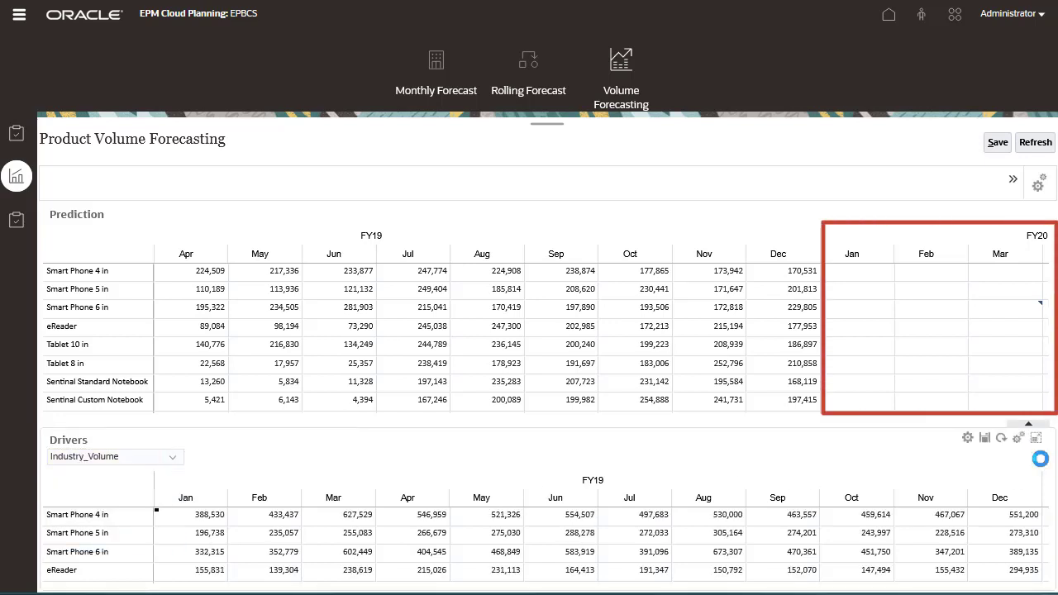
Run Predict Volume with ML from the Smart Phone 4 September drivers cell's context menu.
{"action": "left_click", "coordinate": [801, 515]}
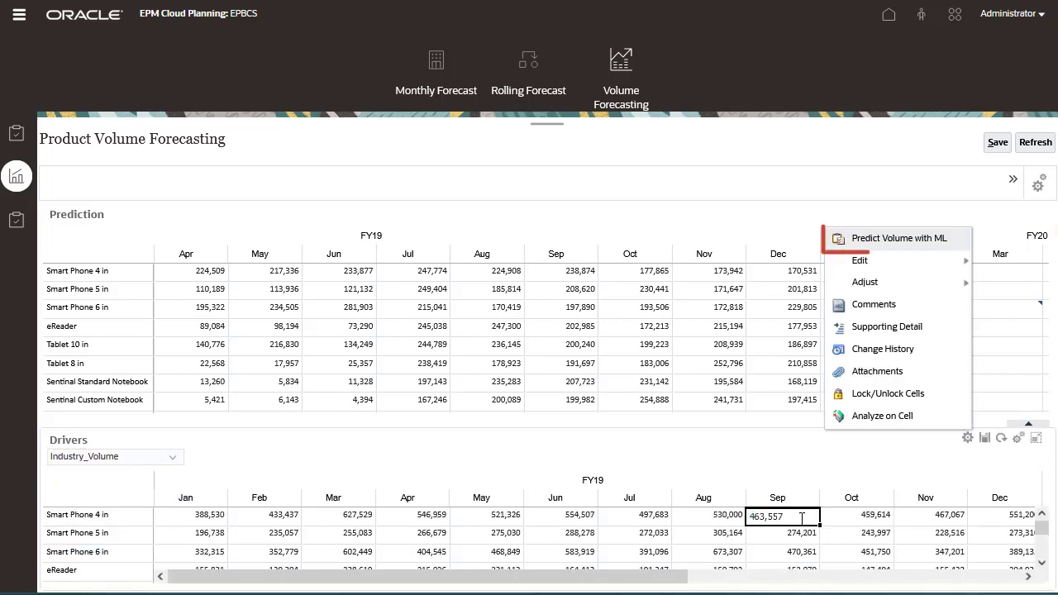
{"action": "right_click", "coordinate": [801, 517]}
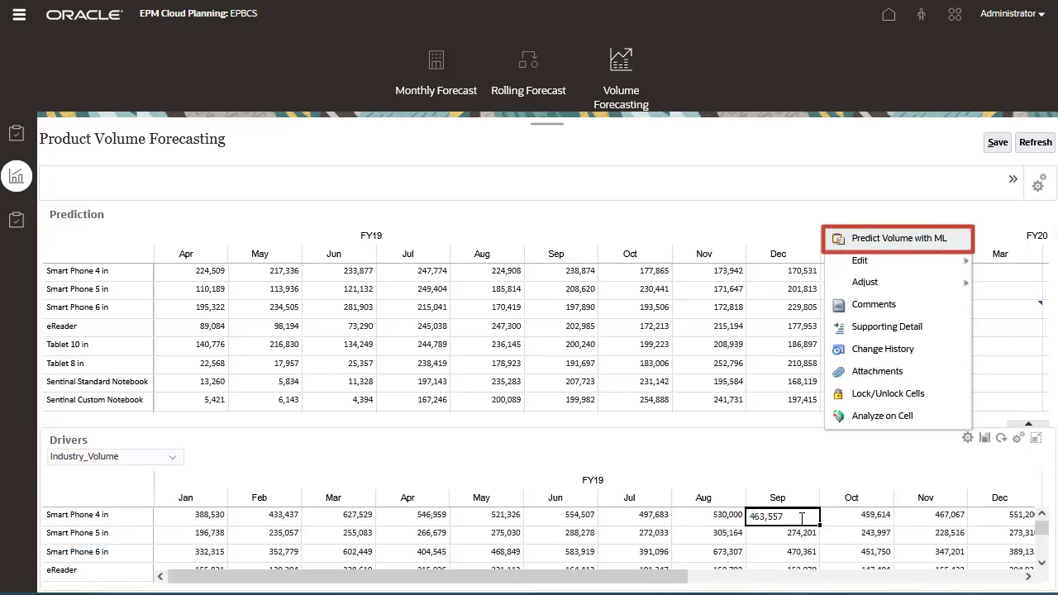
{"action": "left_click", "coordinate": [917, 240]}
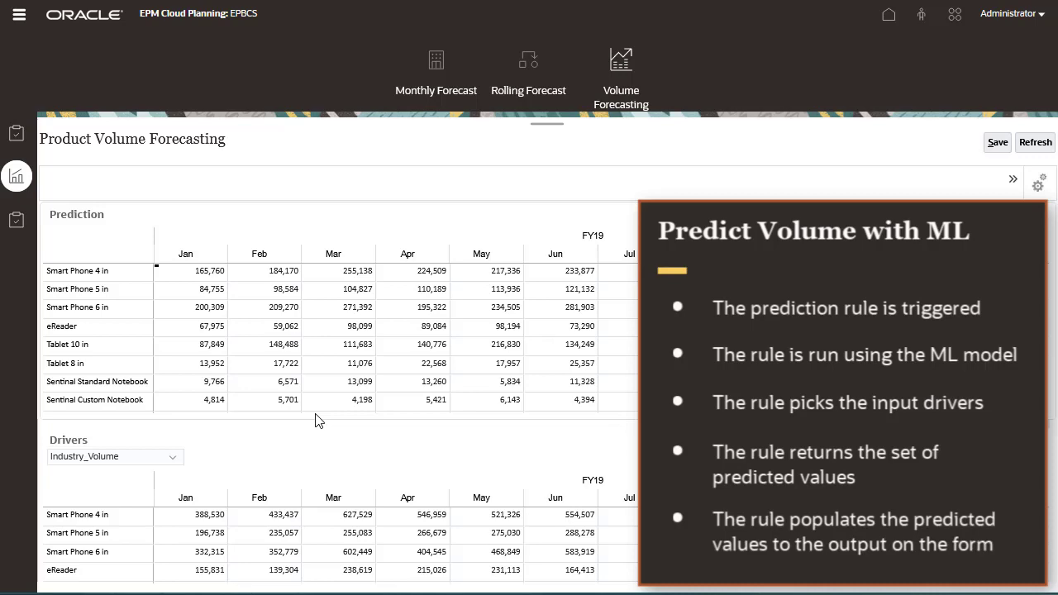
Scroll the Prediction grid to review the newly filled FY20 predicted volumes.
{"action": "left_click_drag", "start_coordinate": [318, 408], "coordinate": [533, 410]}
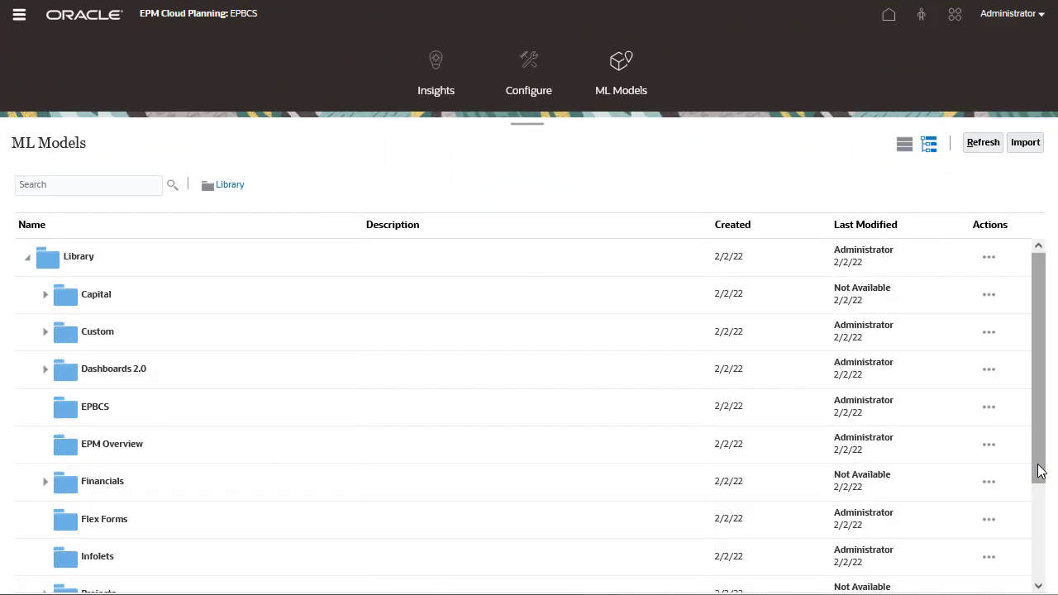
Replace the 2022 Predictions model and overwrite its existing prediction rule when saving.
{"action": "scroll", "coordinate": [1039, 471], "scroll_direction": "down", "scroll_amount": 3}
{"action": "left_click", "coordinate": [988, 572]}
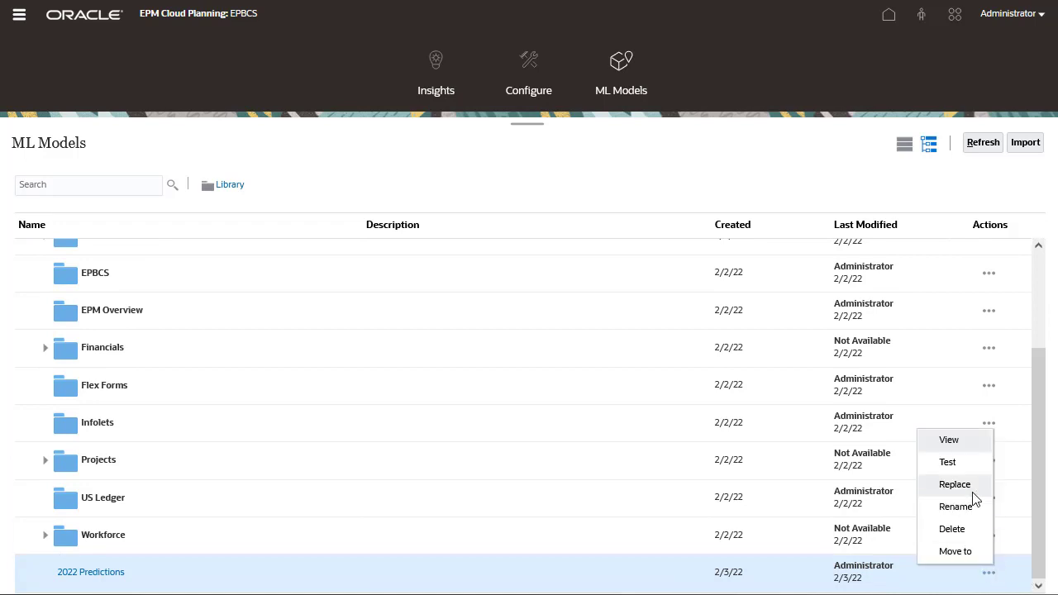
{"action": "left_click", "coordinate": [972, 490]}
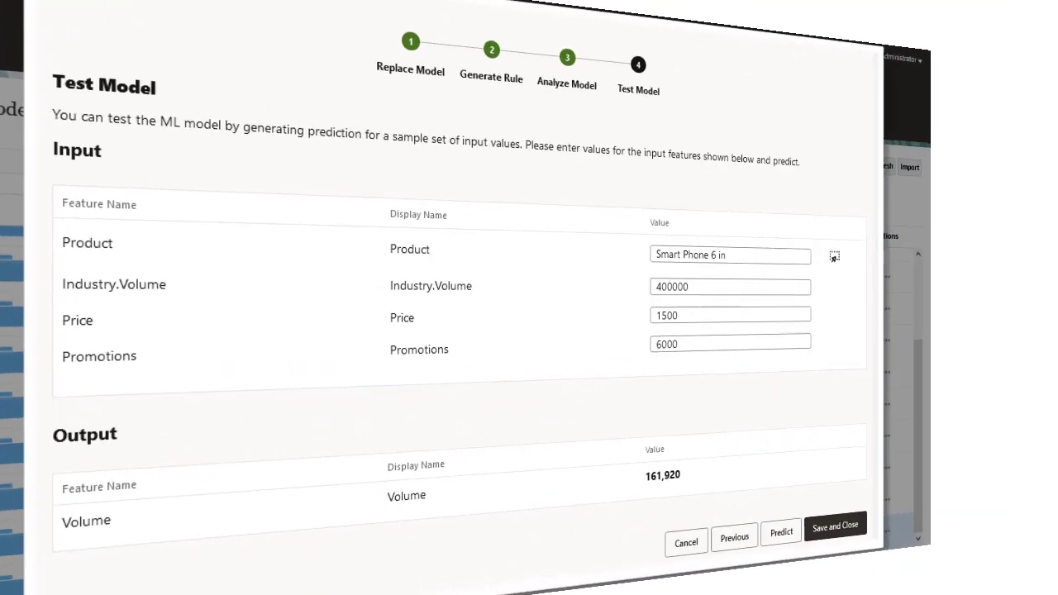
{"action": "left_click", "coordinate": [952, 565]}
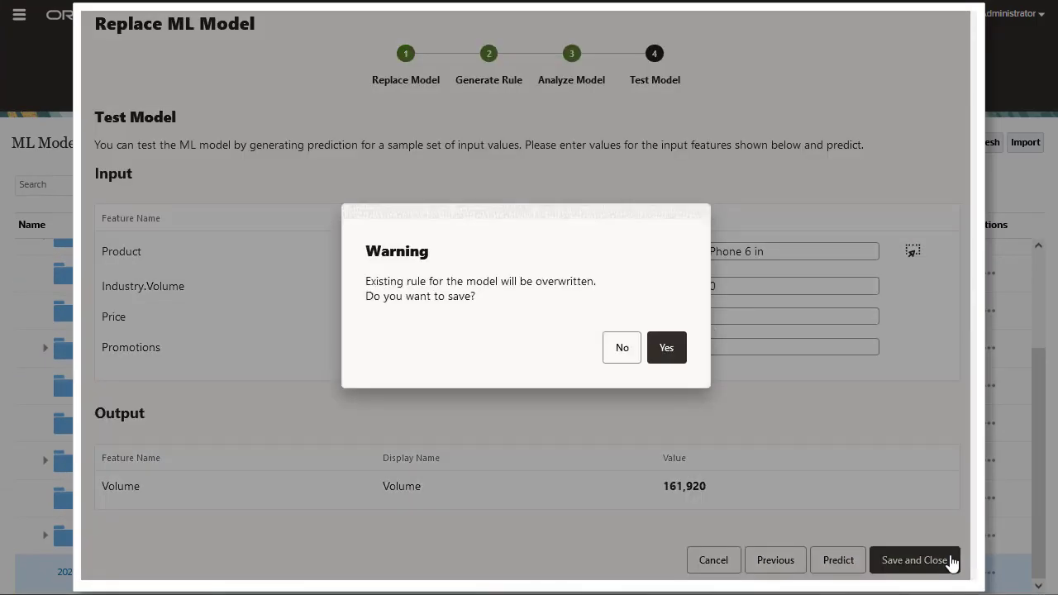
{"action": "left_click", "coordinate": [666, 347]}
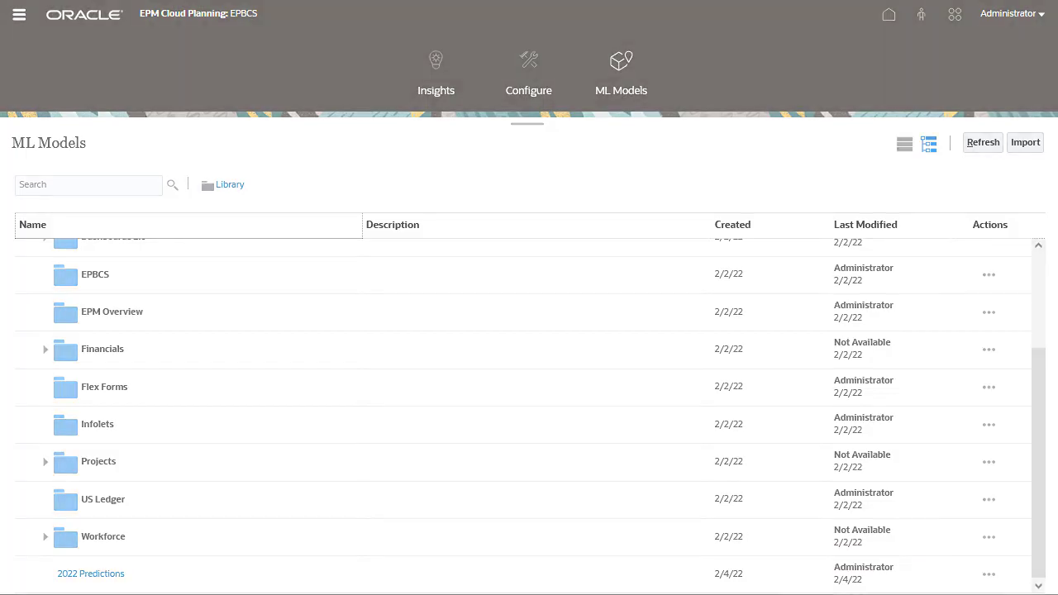